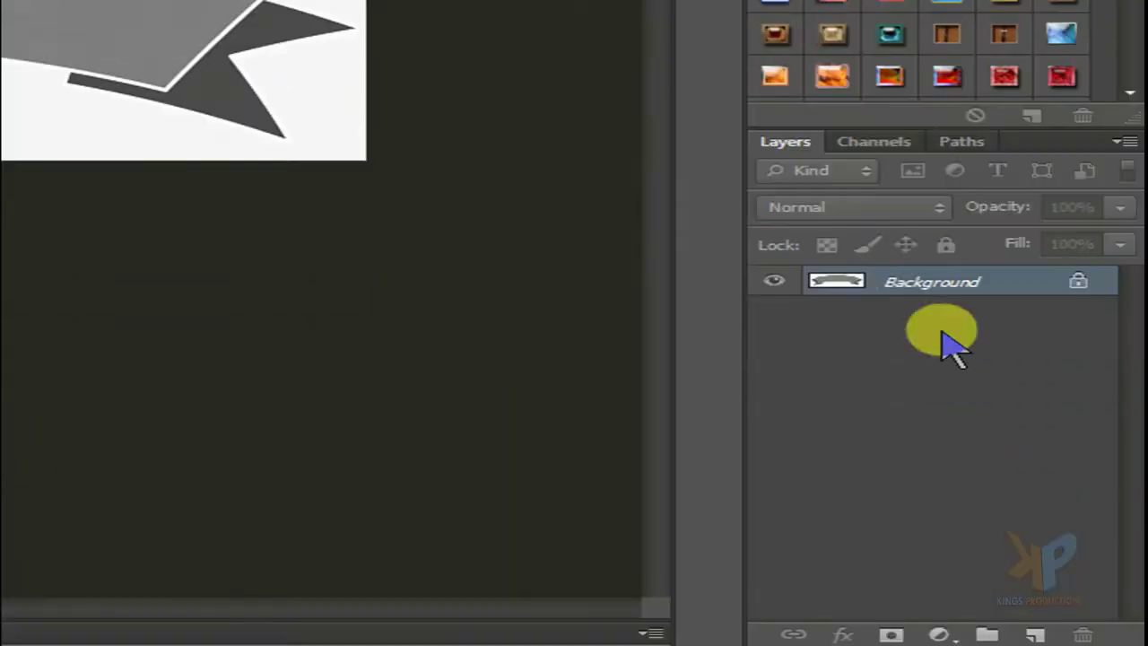
# Duplicate the banner's Background layer, keeping the default name 'Background copy'
pyautogui.rightClick(988, 464)
pyautogui.click(895, 341)
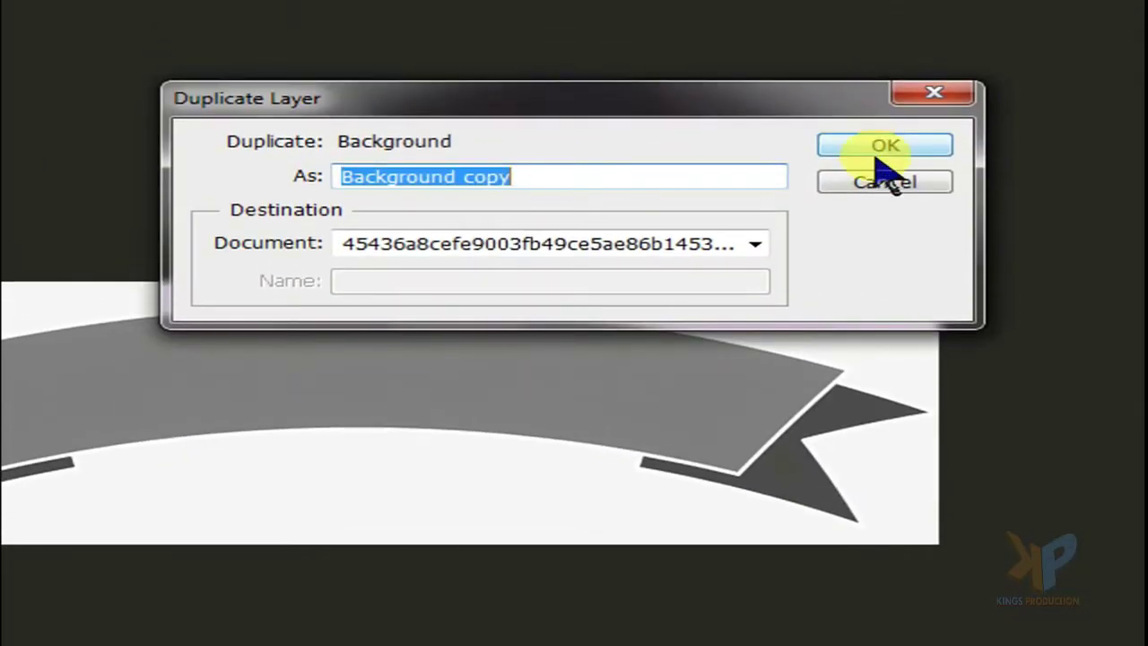
pyautogui.click(728, 206)
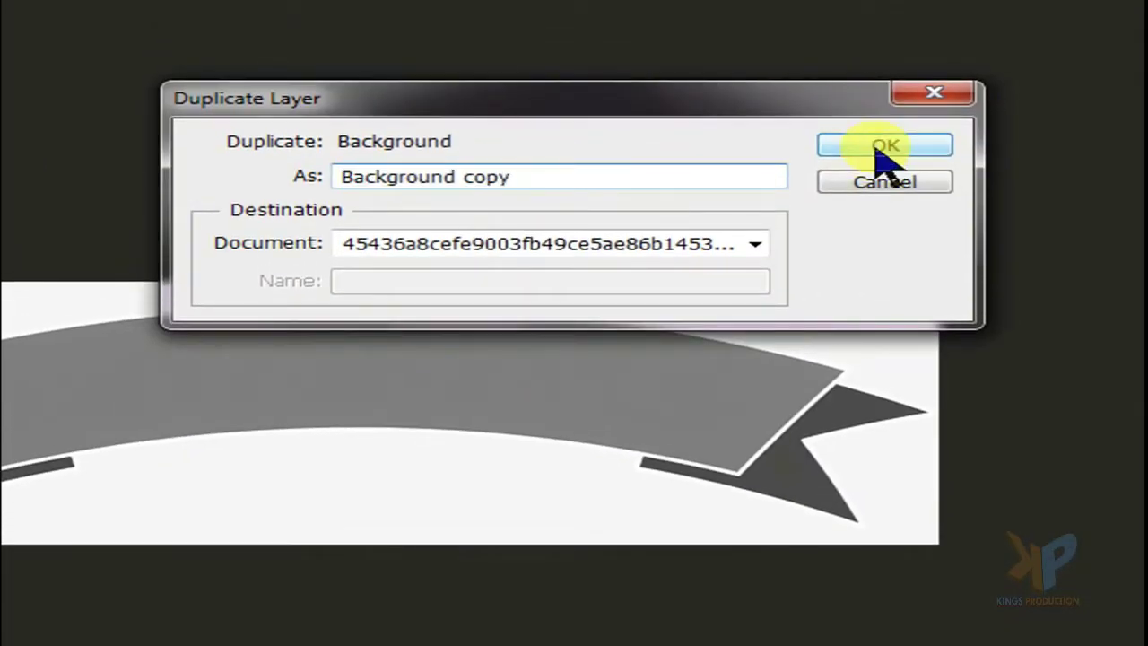
pyautogui.click(879, 150)
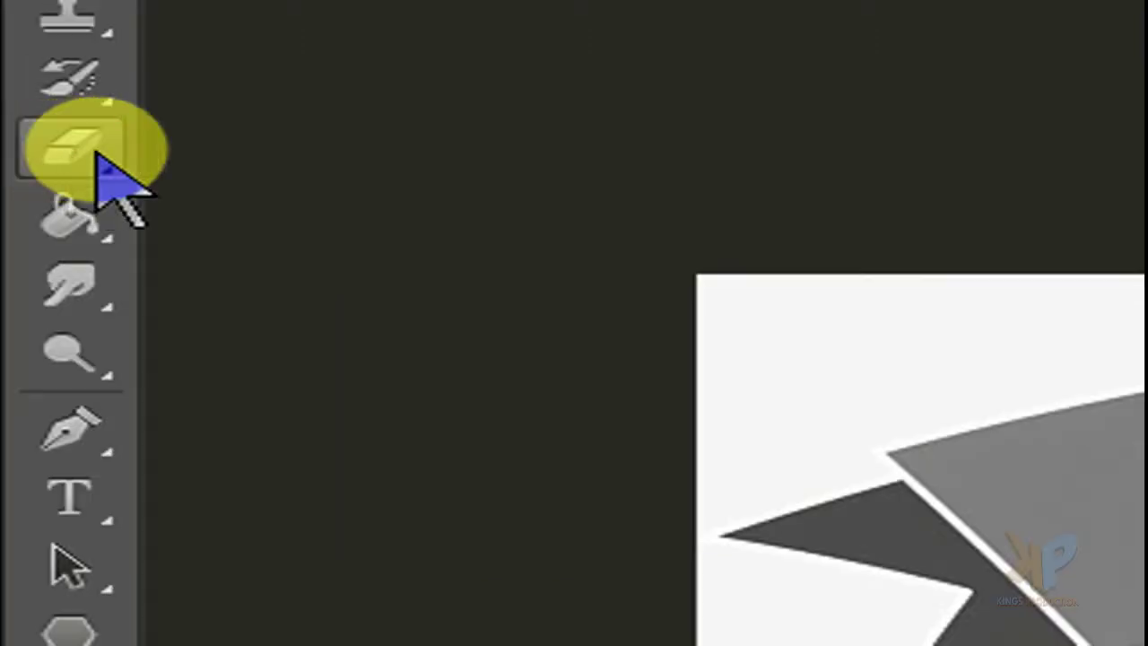
# Erase the white surround with the Magic Eraser Tool and hide the original Background layer
pyautogui.click(36, 240)
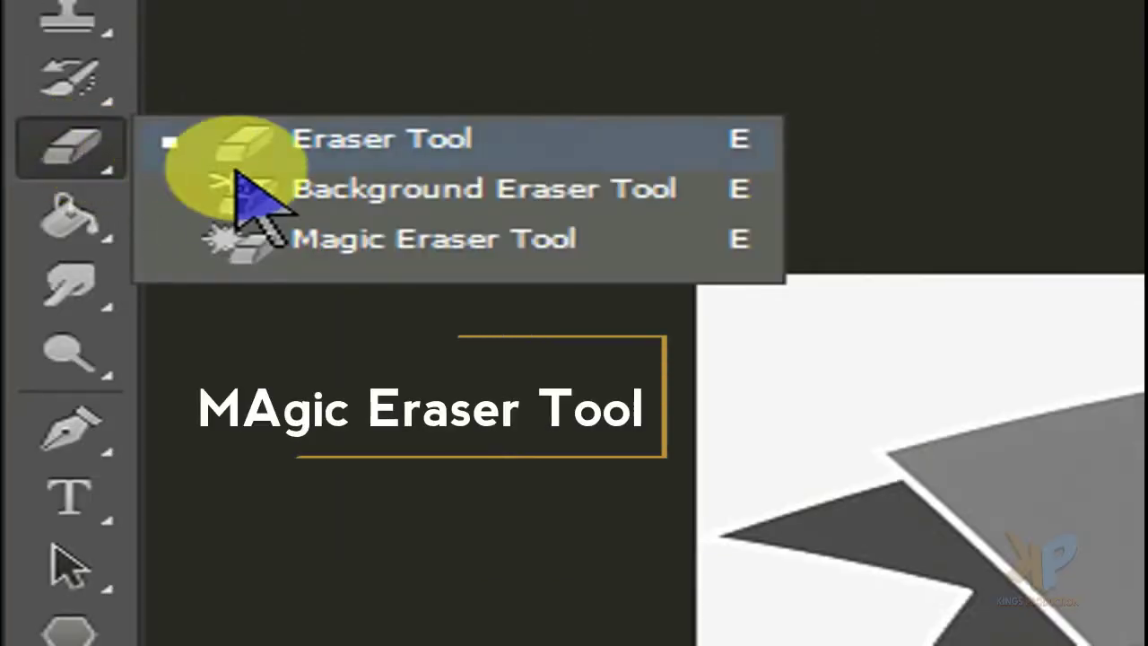
pyautogui.click(347, 232)
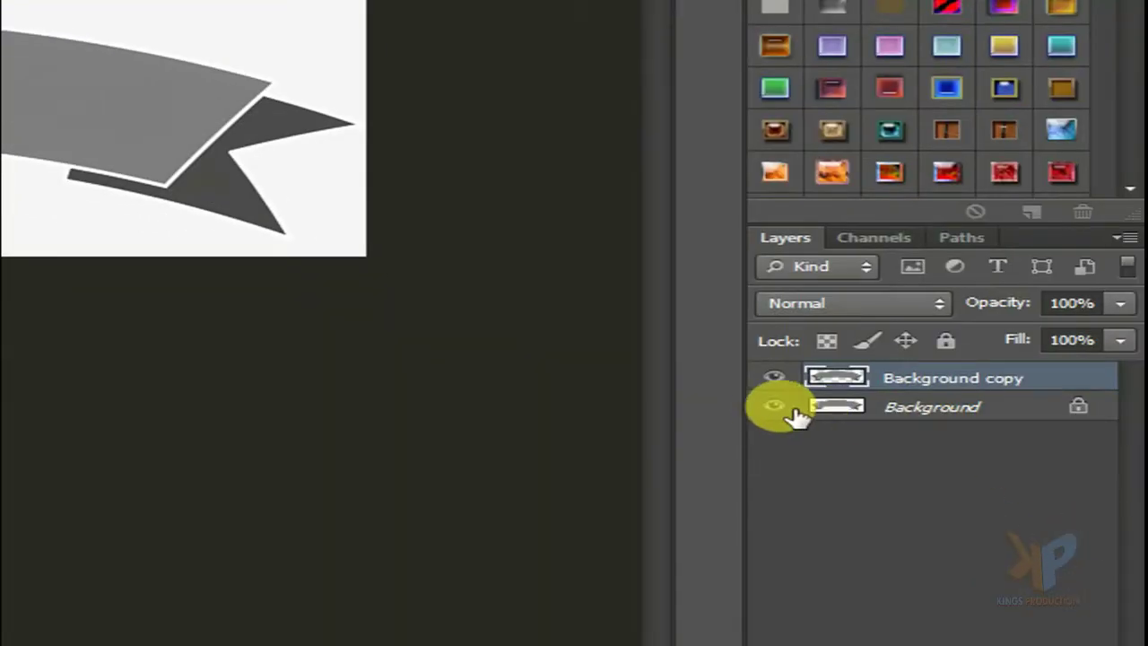
pyautogui.click(777, 408)
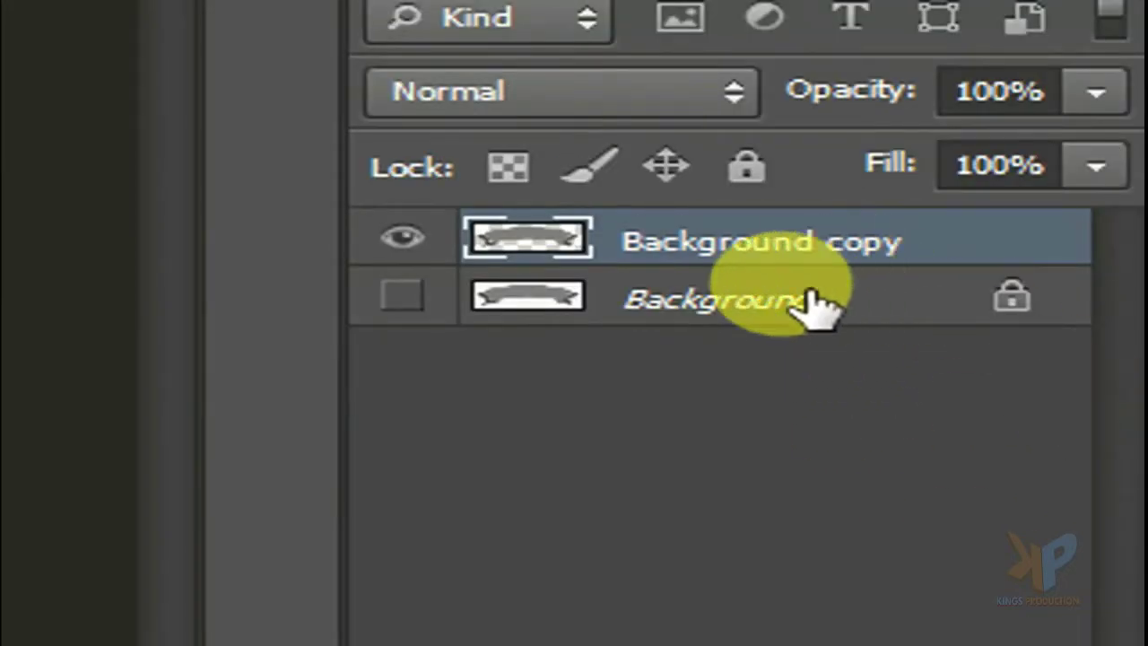
# Delete the original Background layer, confirming the removal with Yes
pyautogui.click(773, 300)
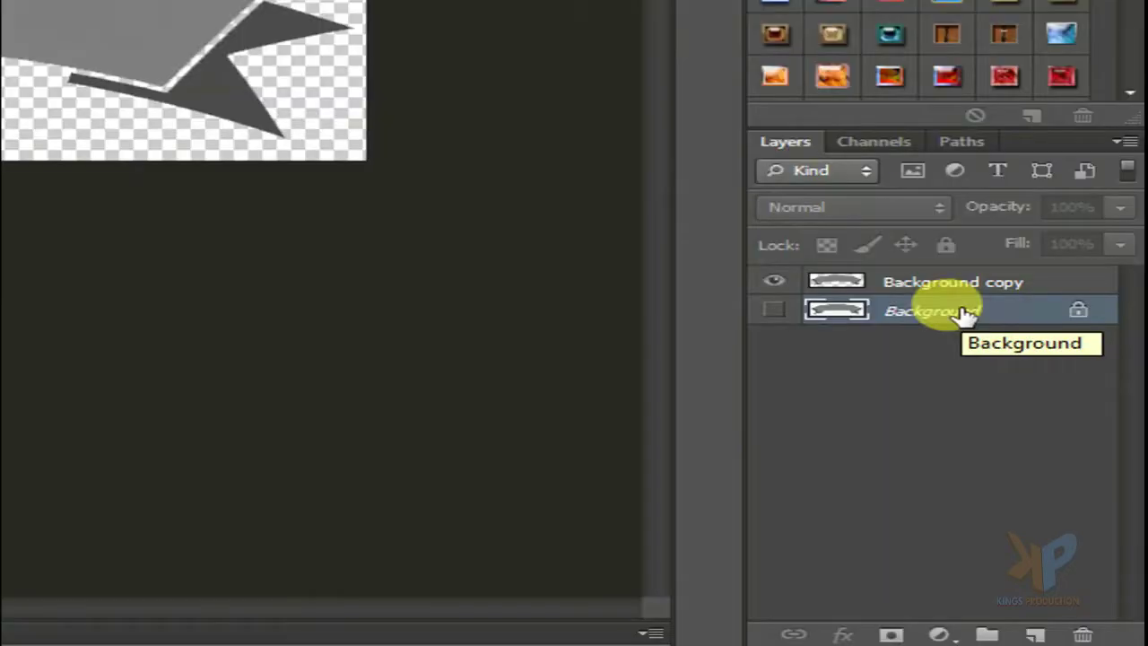
pyautogui.rightClick(782, 303)
pyautogui.click(897, 397)
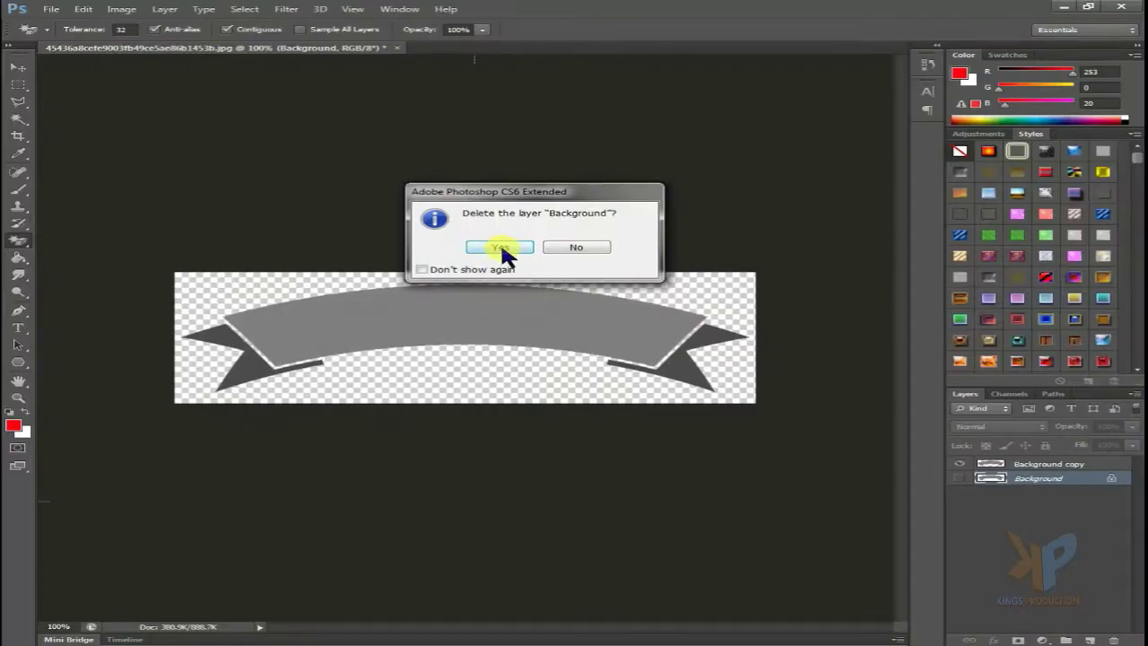
pyautogui.click(502, 249)
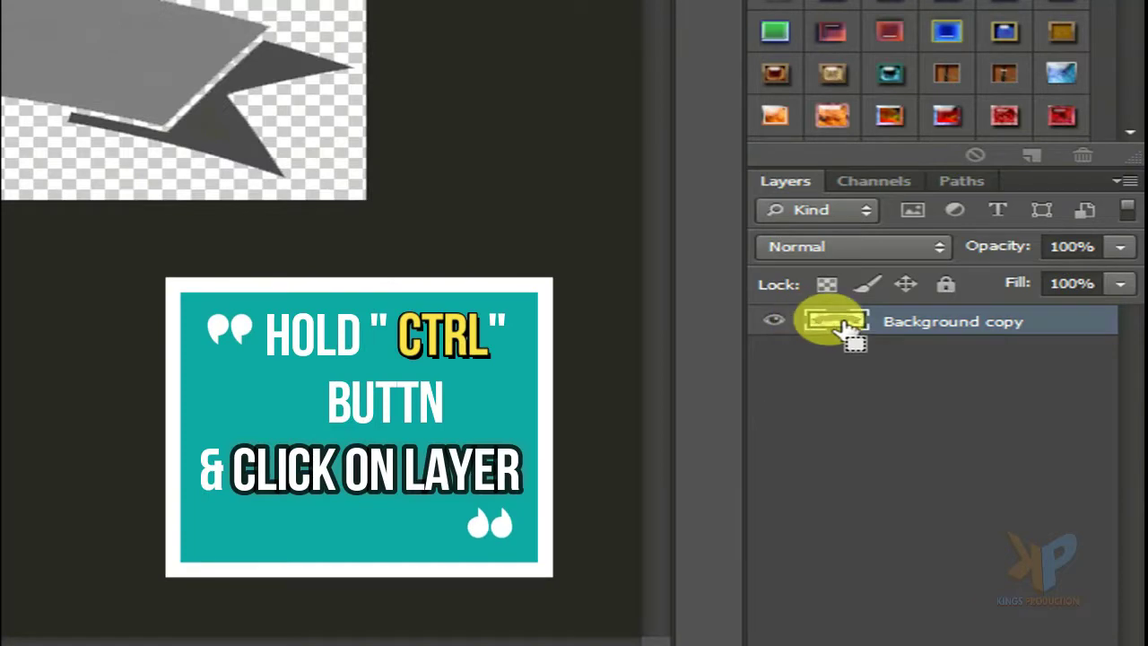
# Load the ribbon shape as a selection from the Background copy layer thumbnail
pyautogui.keyDown('ctrl'); pyautogui.click(834, 327); pyautogui.keyUp('ctrl')
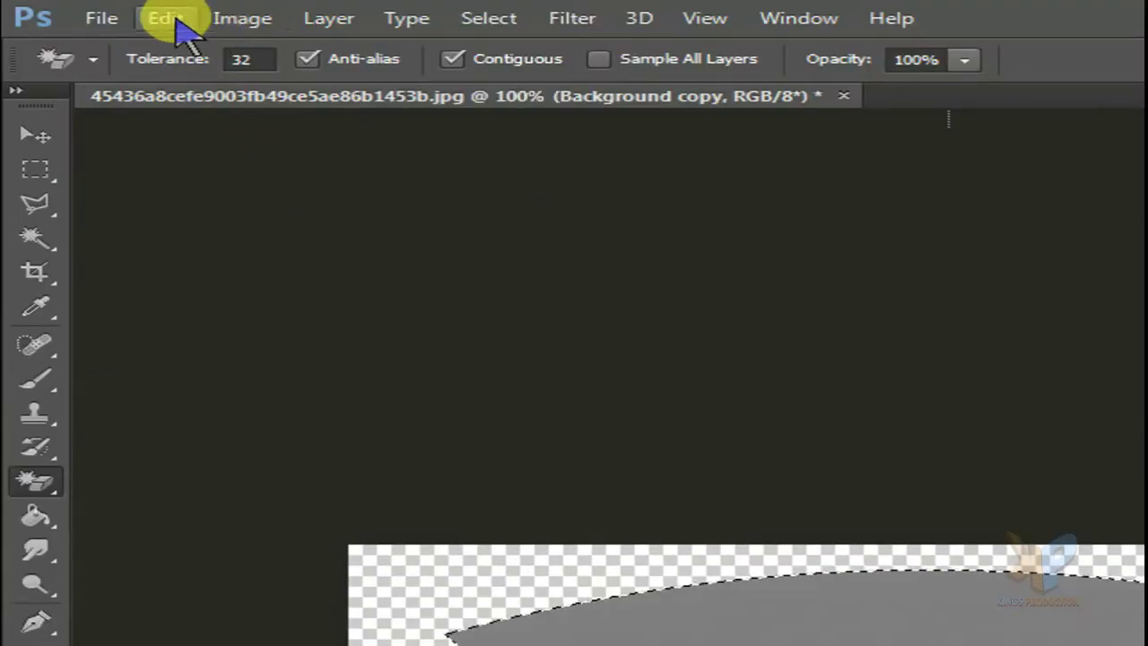
pyautogui.click(170, 19)
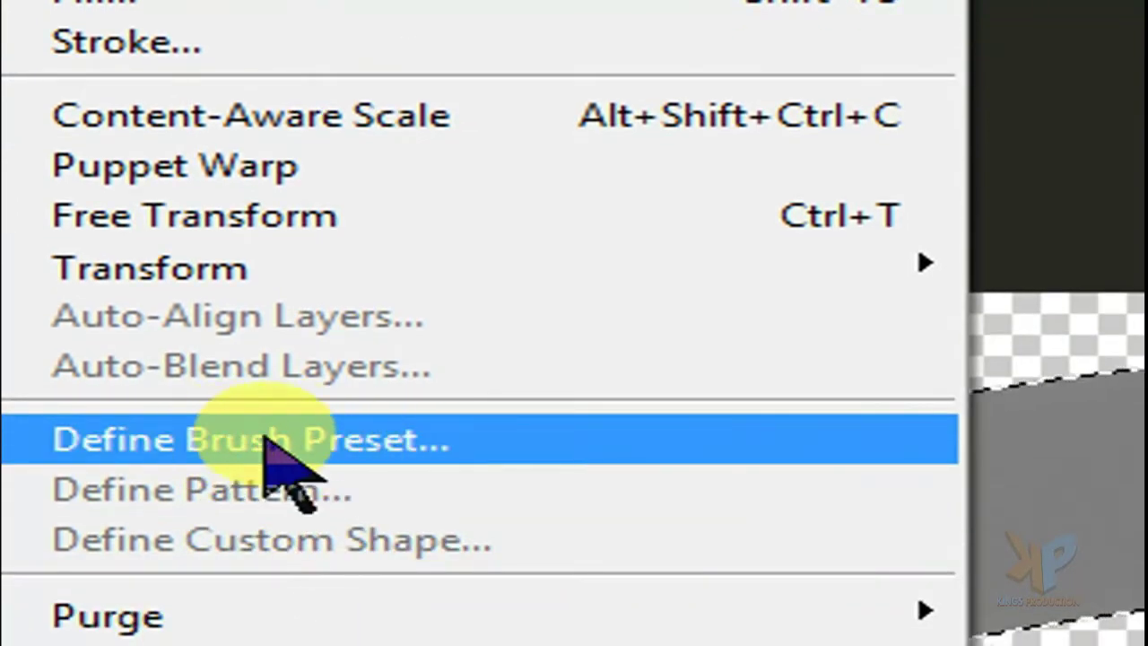
# Define the selected ribbon as a brush preset named 'Tital bar 02'
pyautogui.click(303, 441)
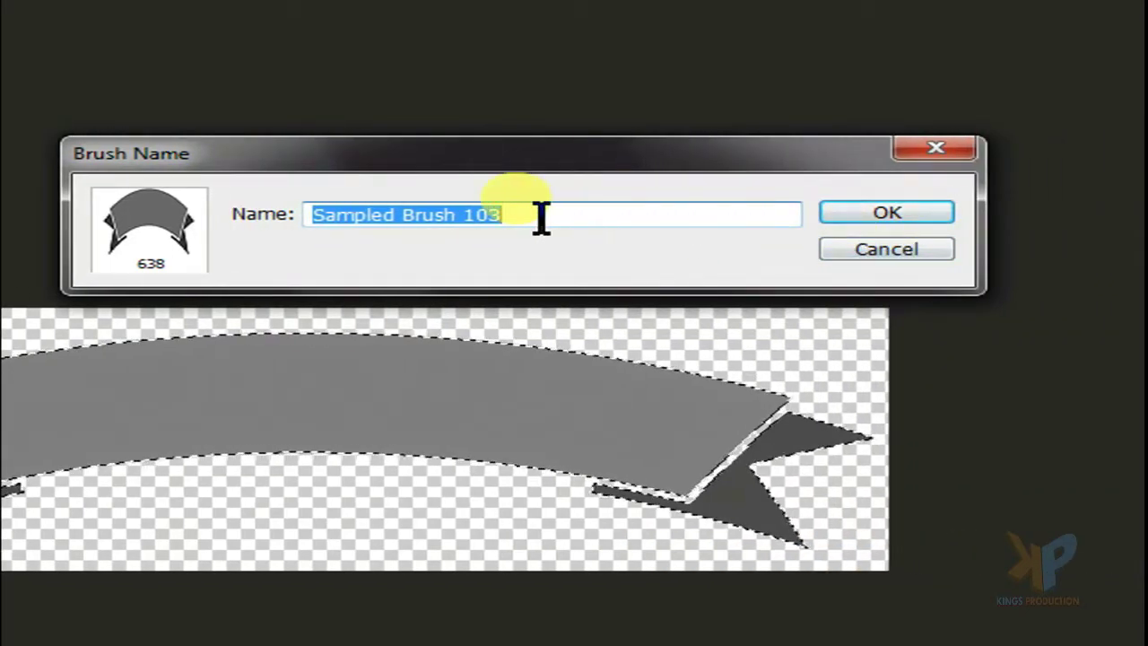
pyautogui.click(539, 215)
pyautogui.hotkey('ctrl', 'a')
pyautogui.write('Tit')
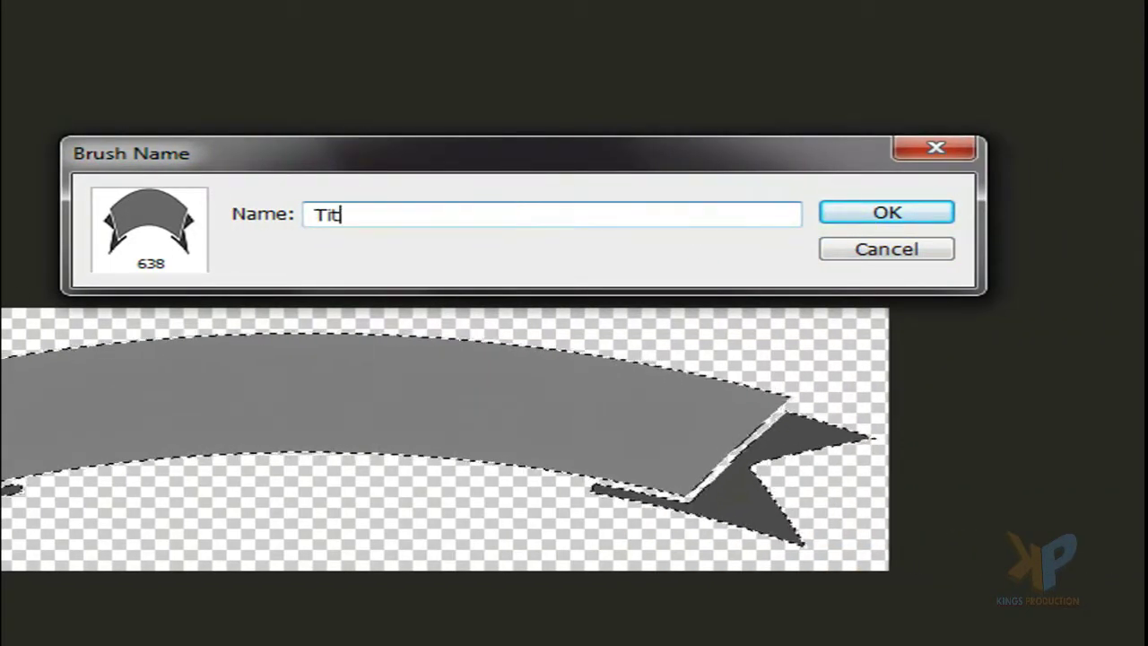
pyautogui.write('al bar 02')
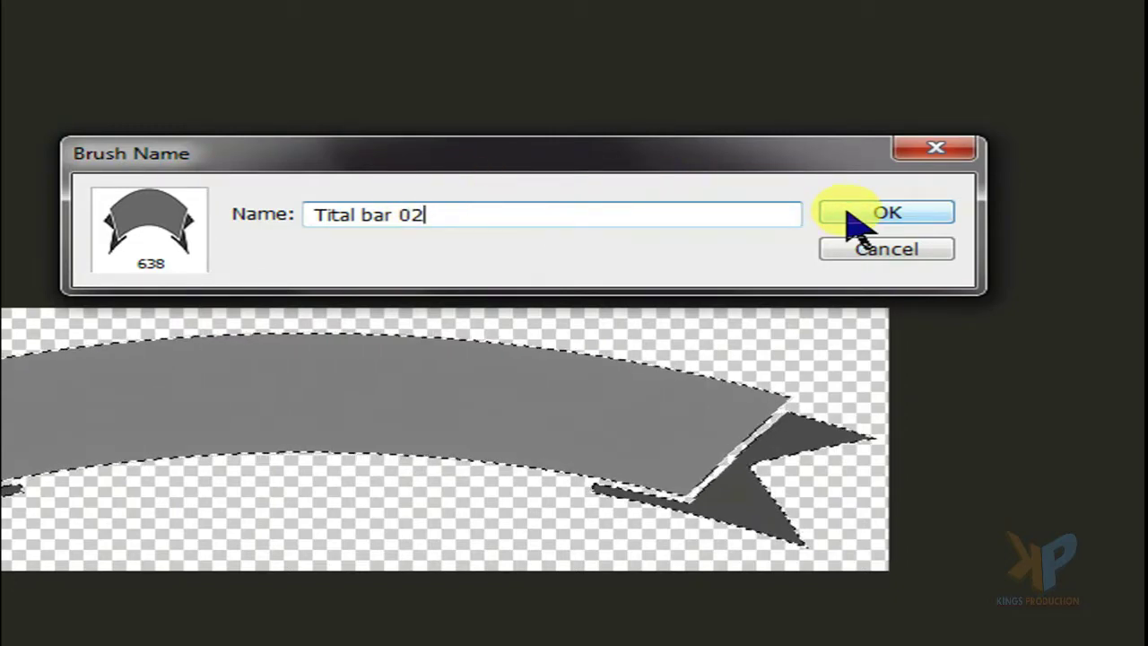
pyautogui.click(852, 220)
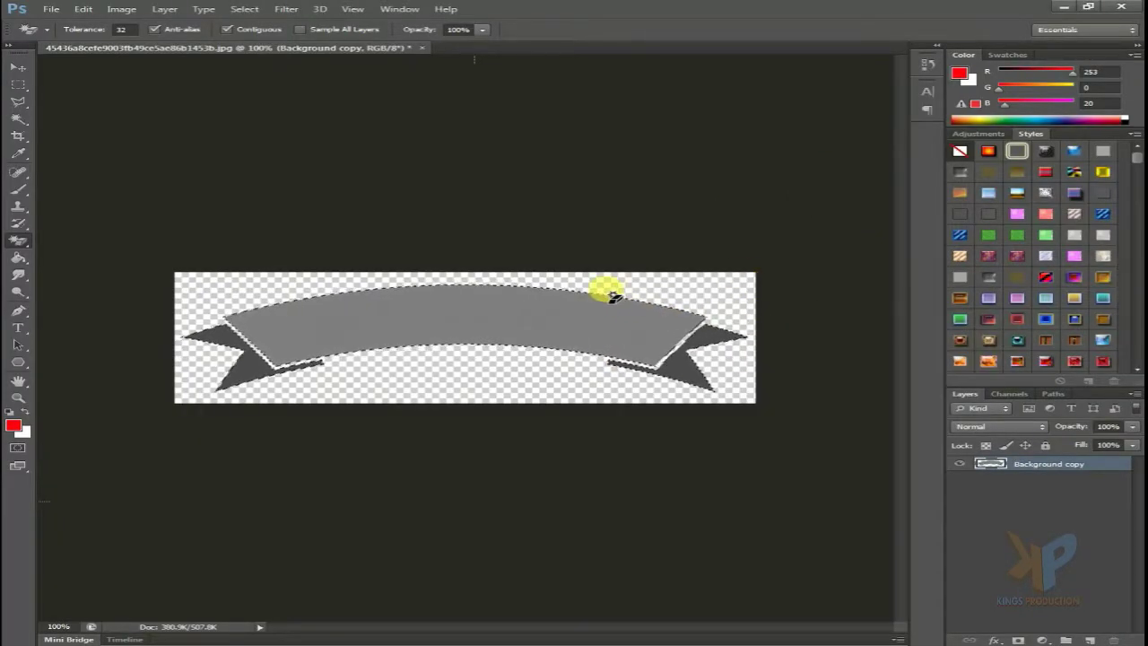
# Create a new blank 3×2-inch white document
pyautogui.click(51, 9)
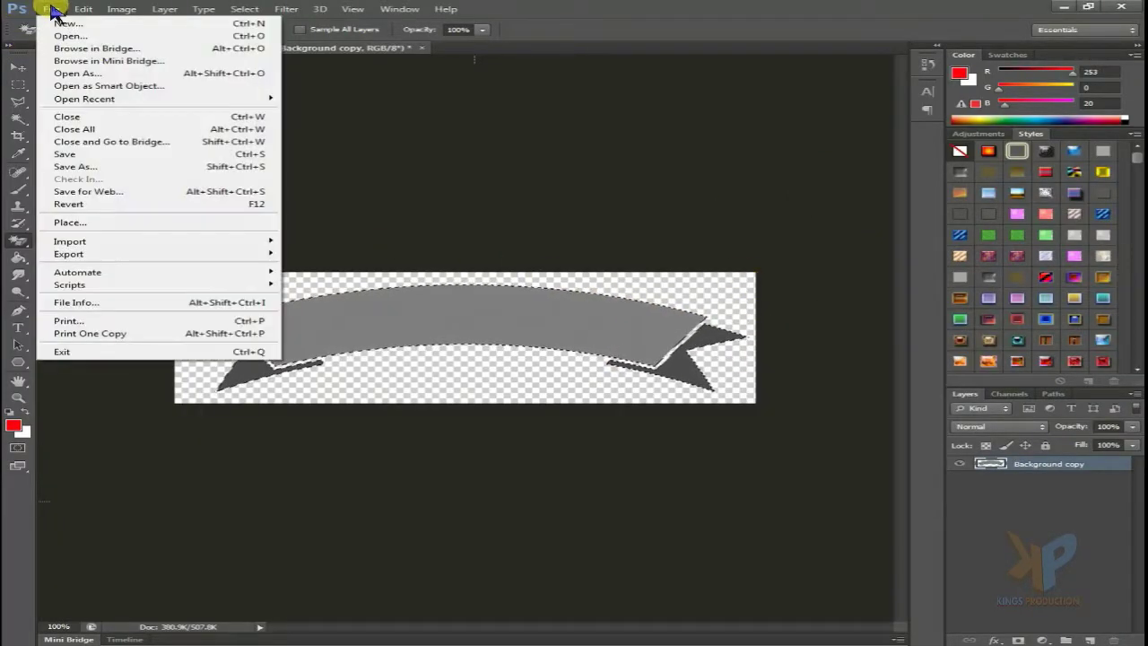
pyautogui.click(230, 99)
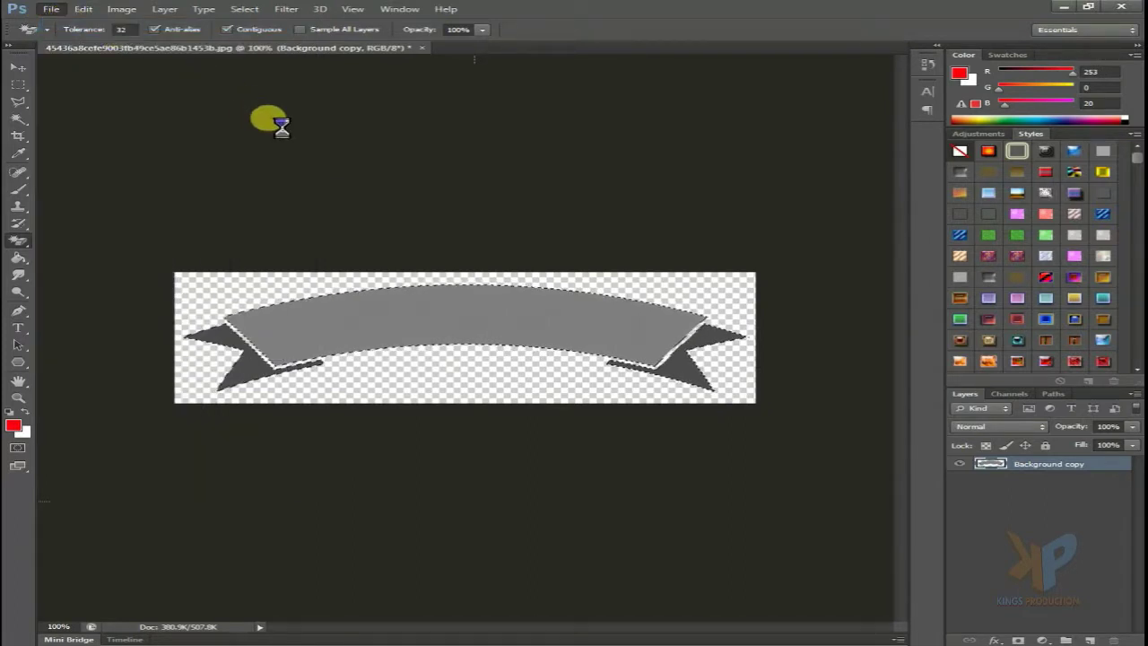
pyautogui.click(717, 170)
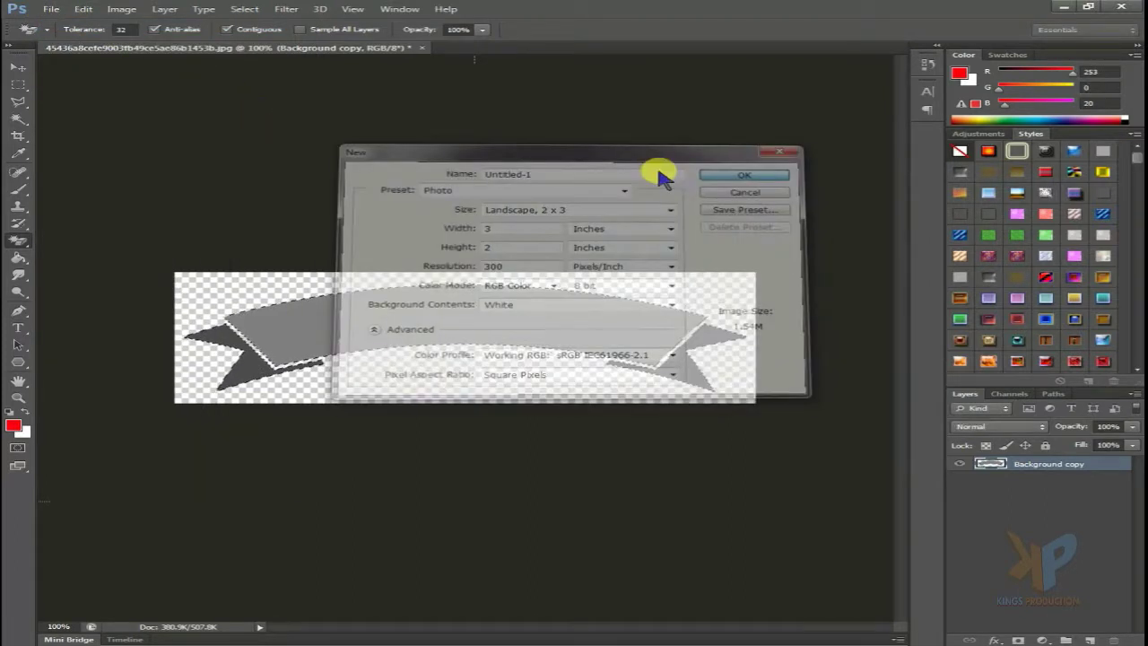
# Select the Brush tool and pick the new ribbon brush at the end of the preset list
pyautogui.click(25, 192)
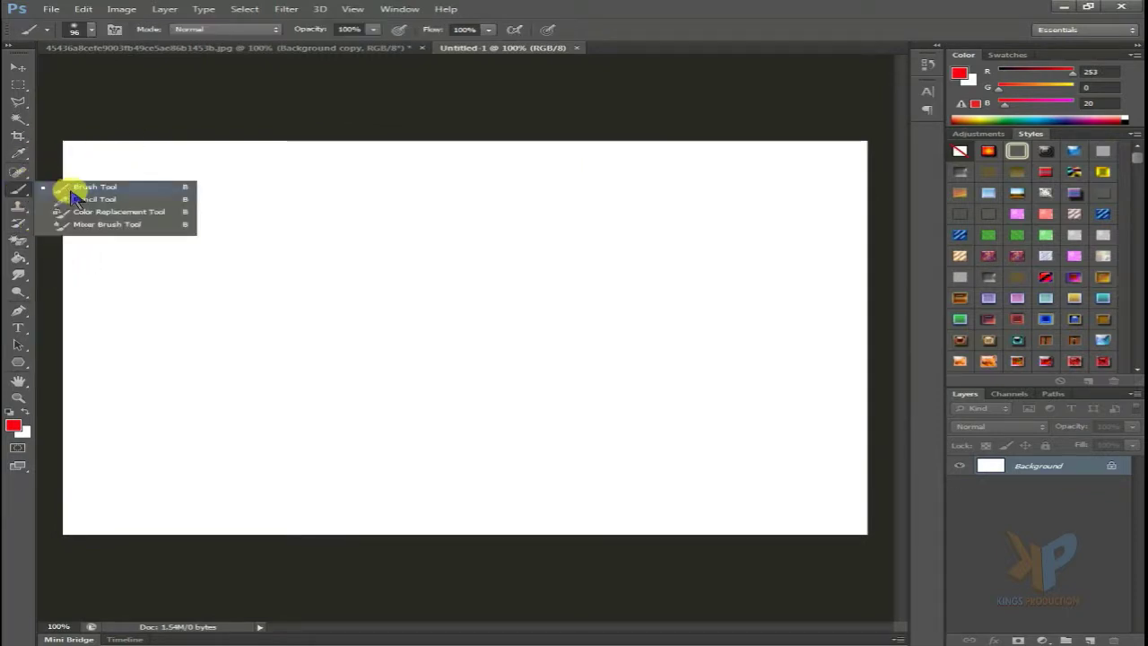
pyautogui.click(64, 170)
pyautogui.click(19, 189)
pyautogui.rightClick(512, 423)
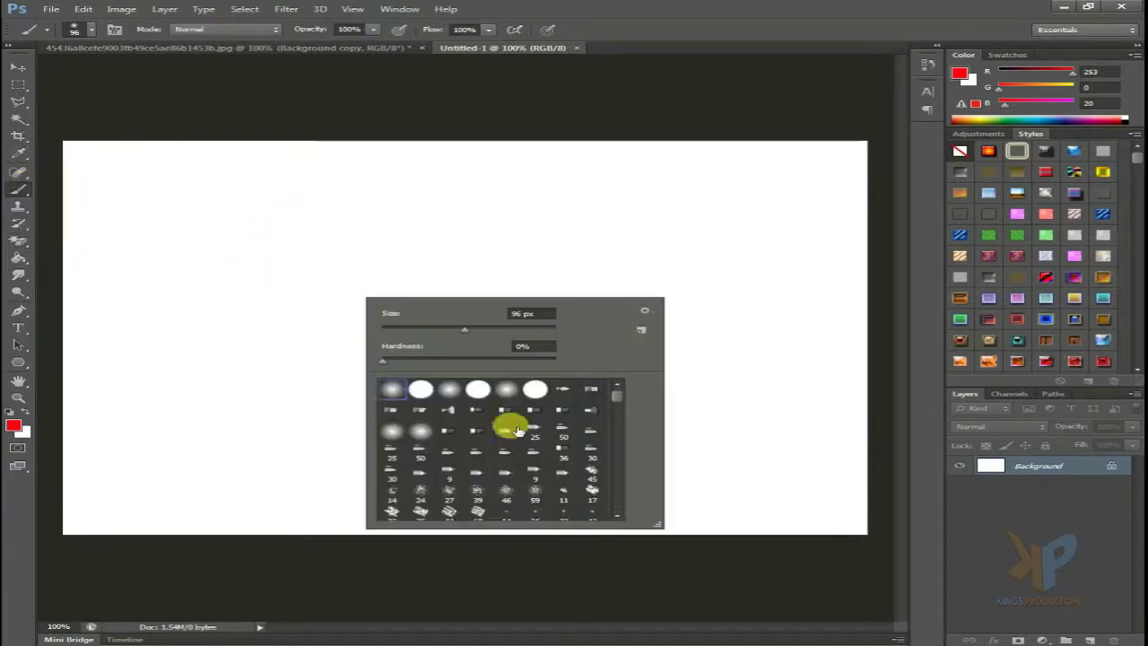
pyautogui.moveTo(625, 433); pyautogui.dragTo(617, 513)
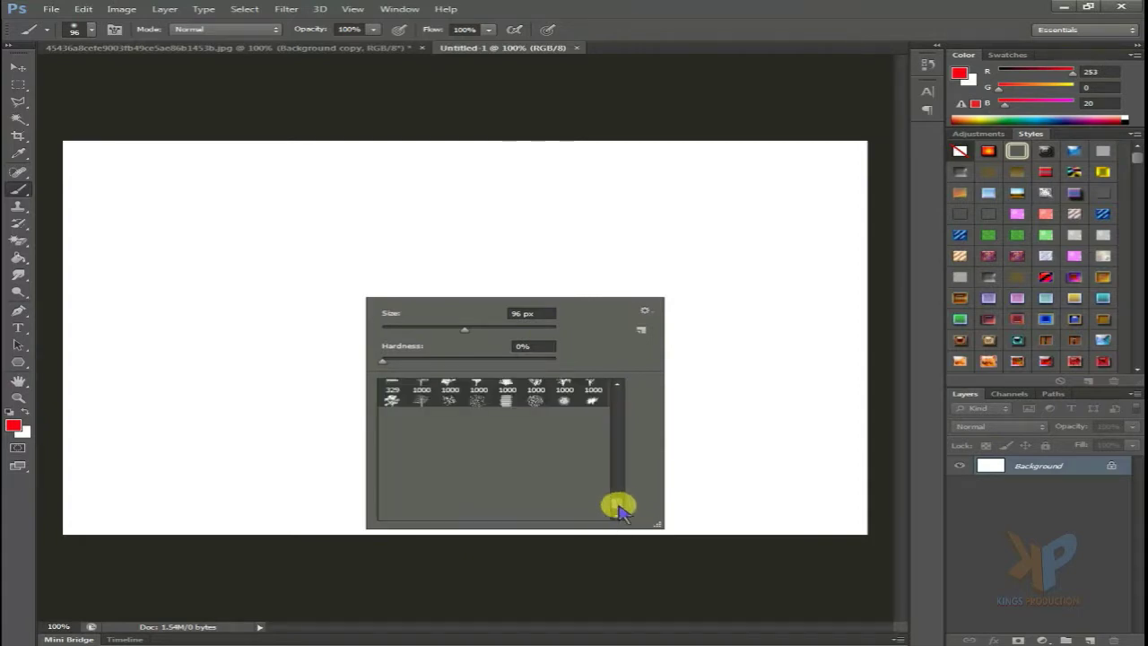
pyautogui.click(592, 509)
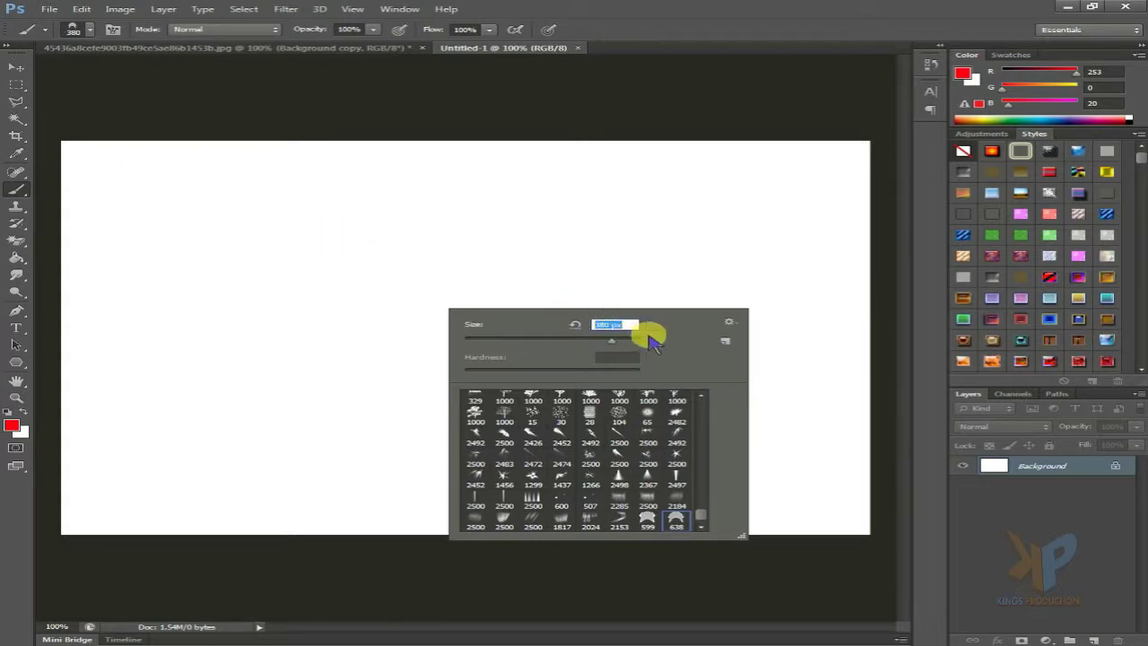
# Close the brush presets and keep red as the foreground colour
pyautogui.press('Return')
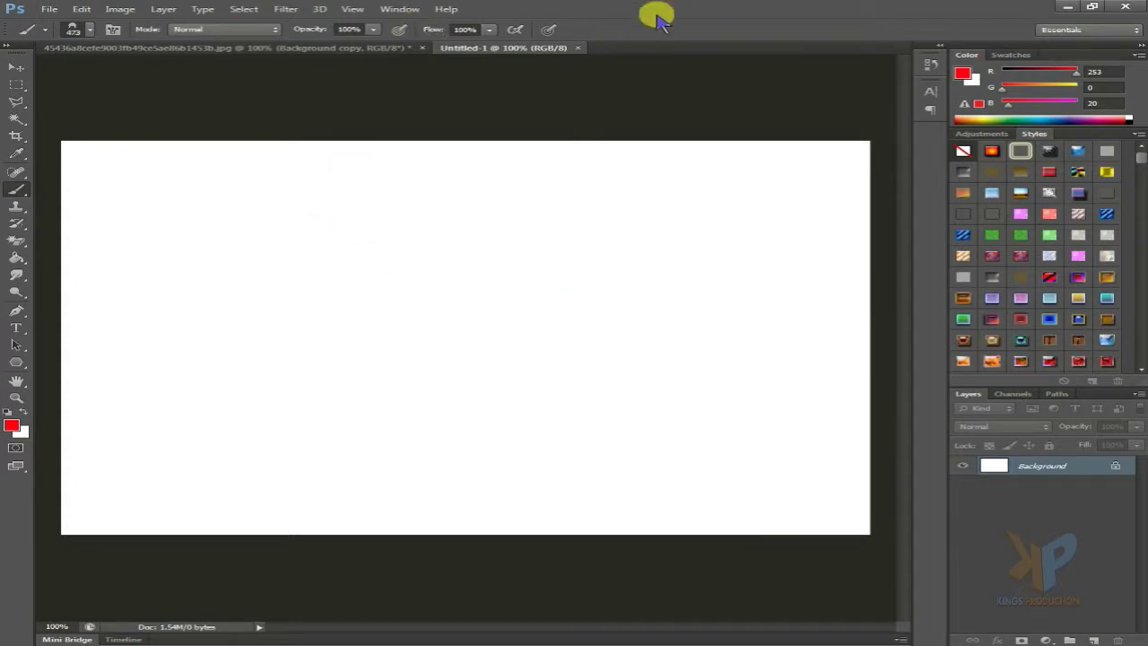
pyautogui.click(12, 425)
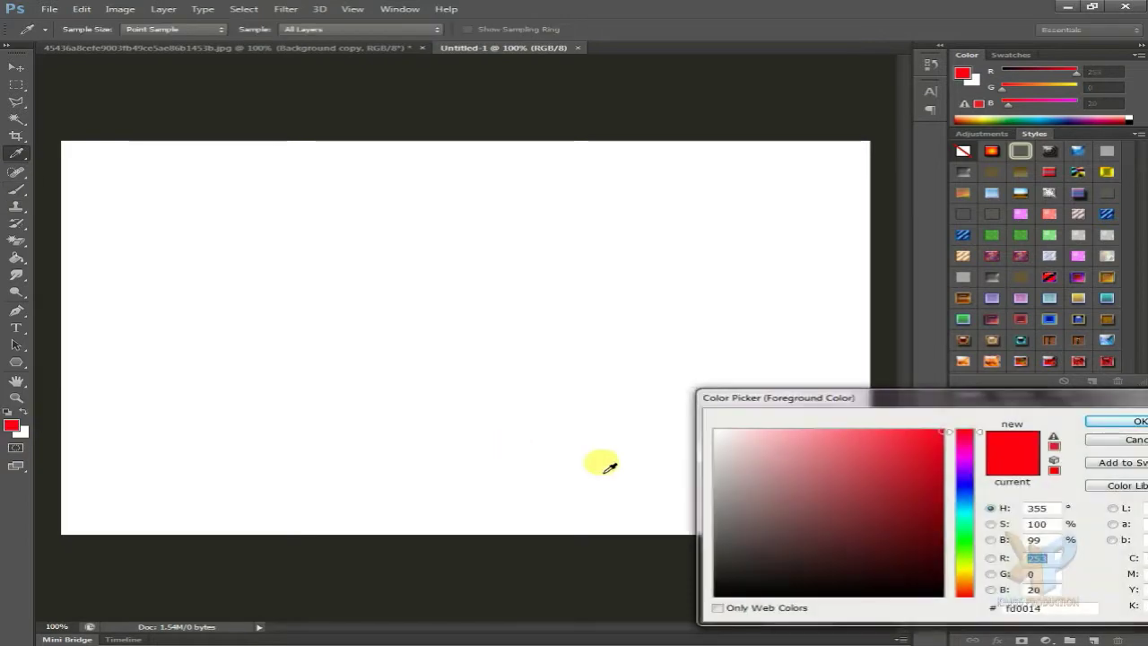
pyautogui.moveTo(914, 402); pyautogui.dragTo(640, 355)
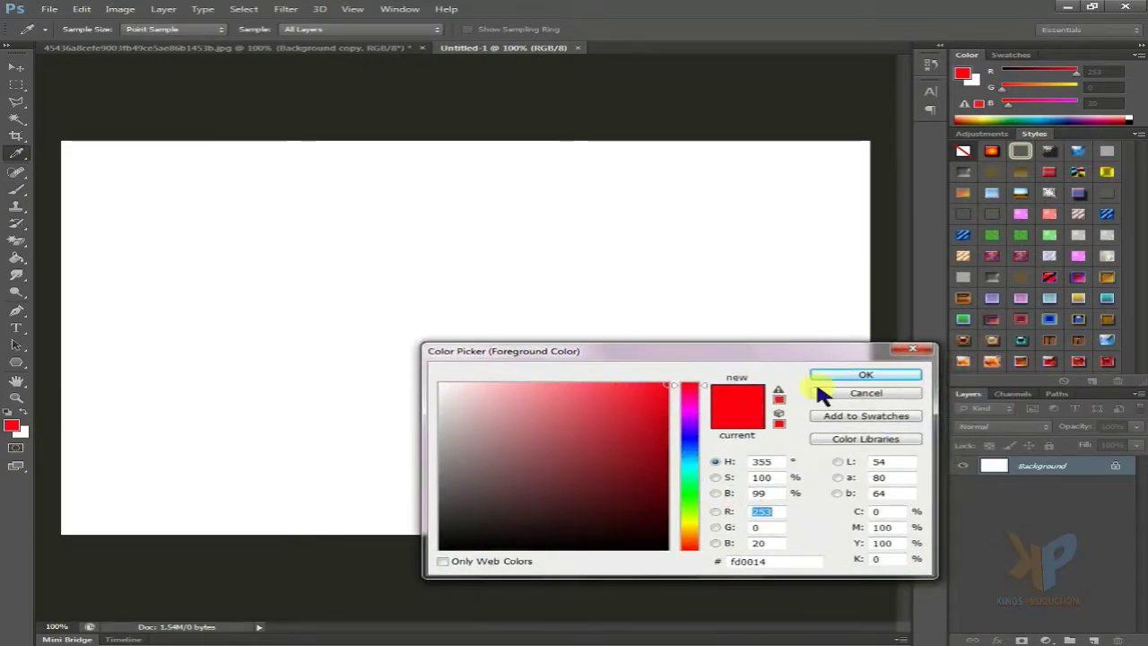
pyautogui.click(843, 374)
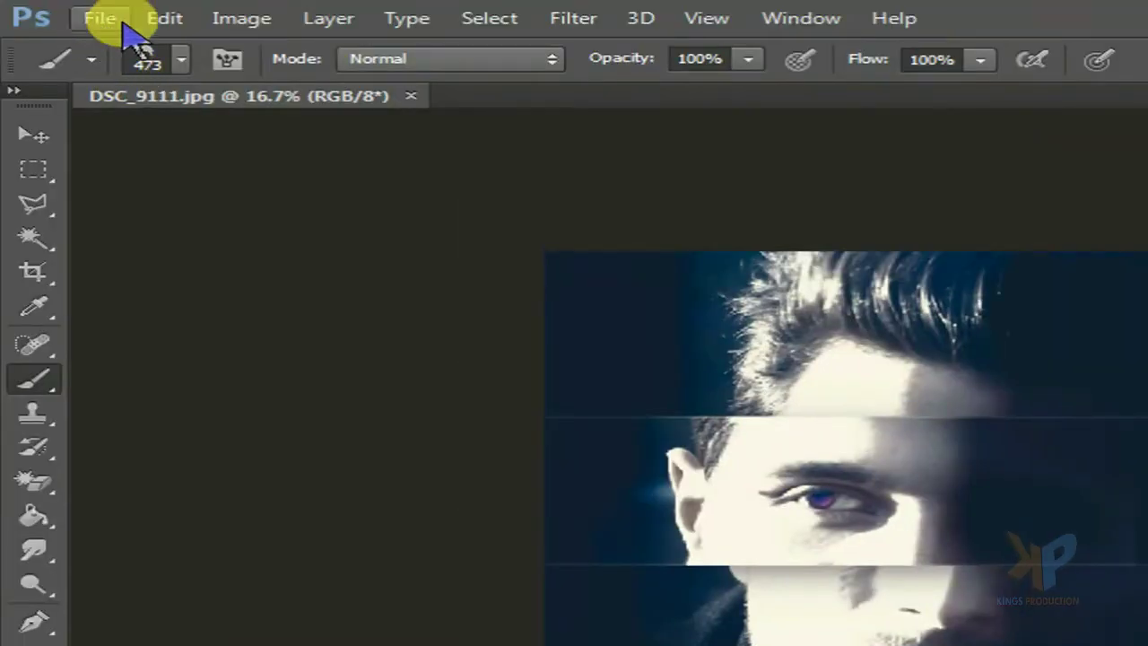
# Define the whole DSC_9111.jpg poster as a brush preset named 'kings production'
pyautogui.click(166, 19)
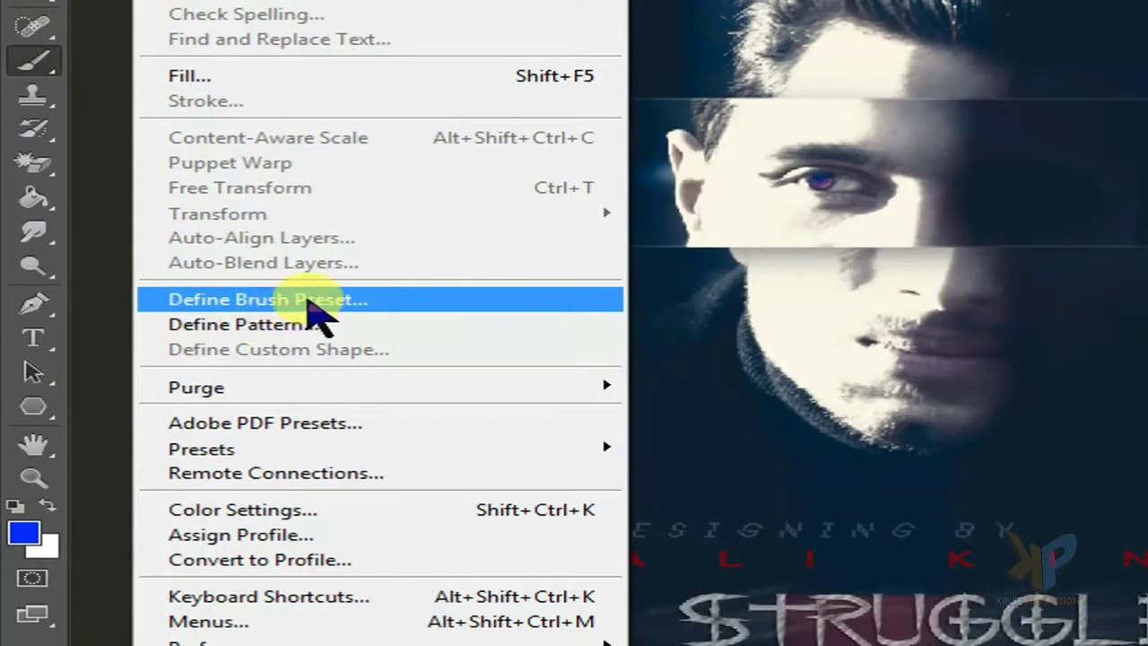
pyautogui.click(316, 300)
pyautogui.write('kings production')
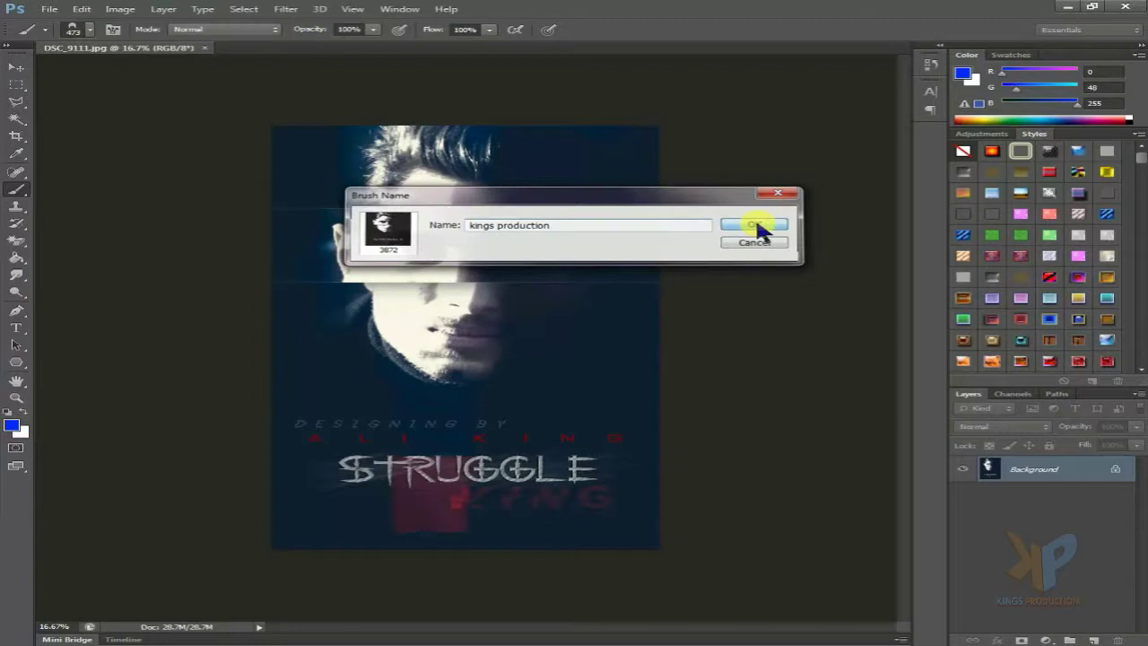
pyautogui.click(965, 132)
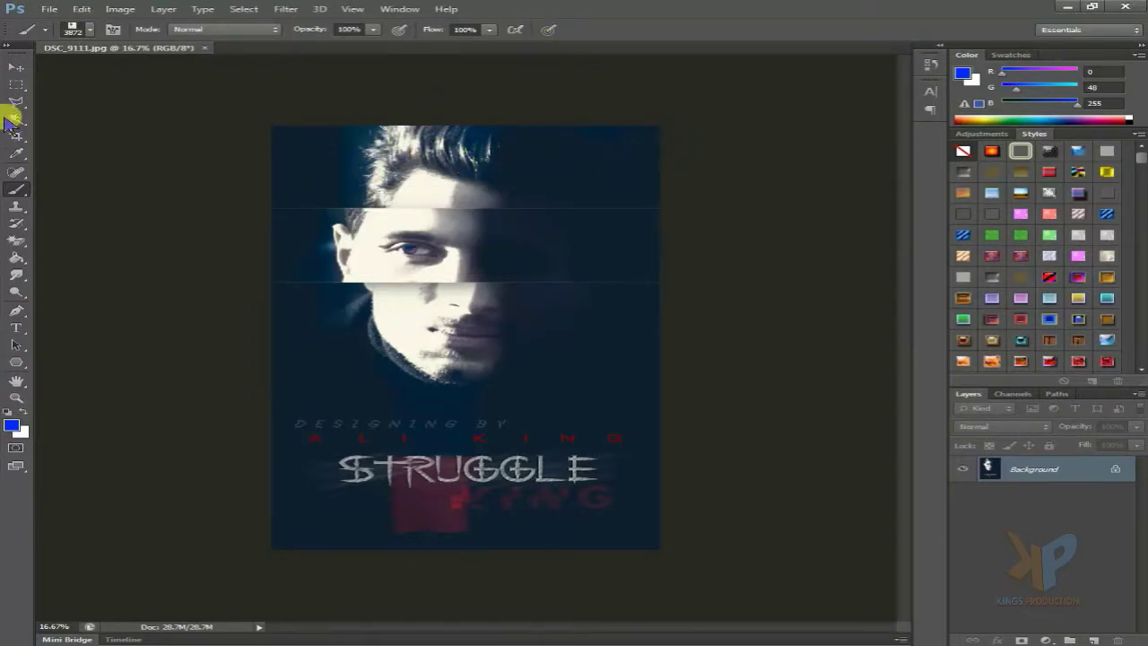
# Create a new blank 3 × 2 inch Photo-preset document
pyautogui.click(51, 9)
pyautogui.click(38, 27)
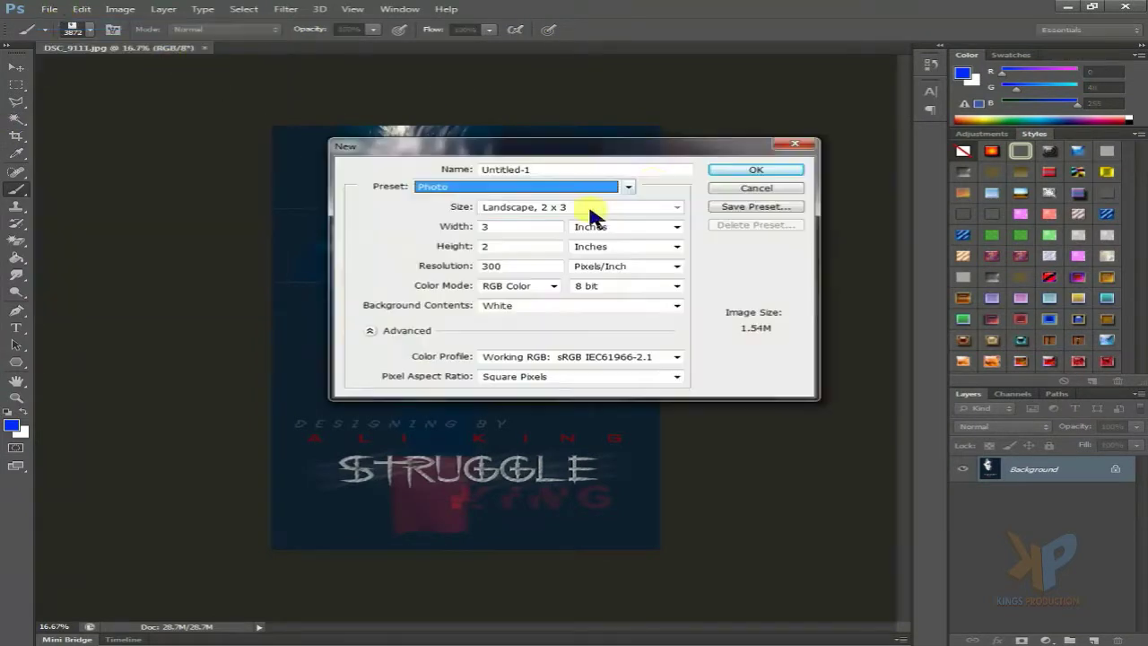
pyautogui.click(733, 167)
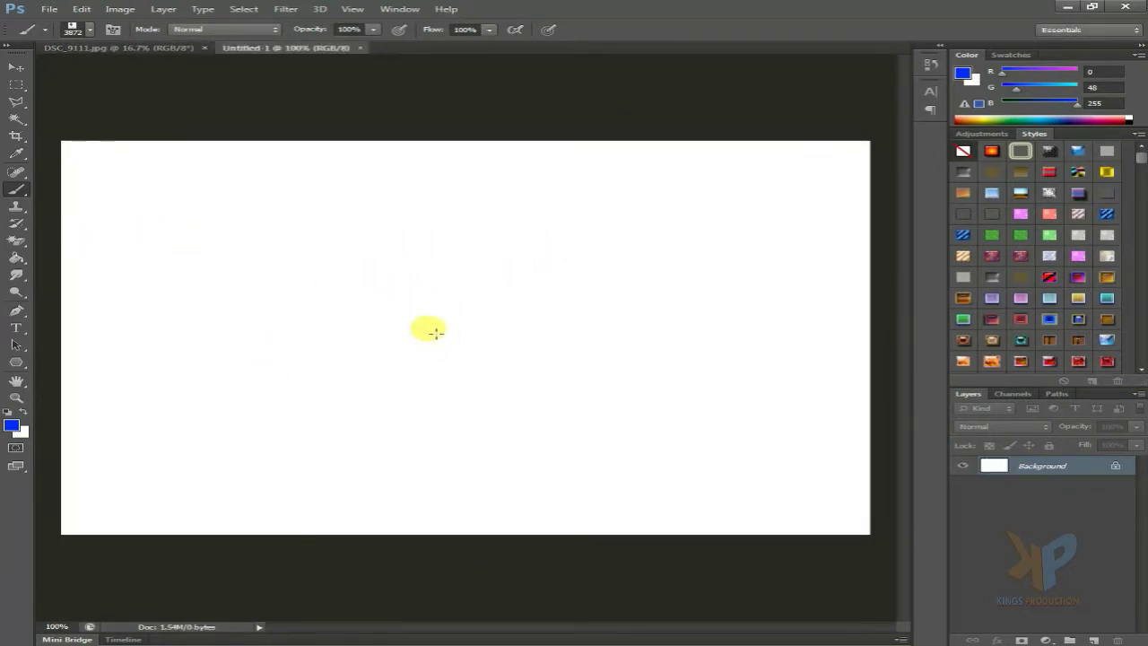
# Enlarge the poster brush to 380 px and stamp it once in blue left of centre
pyautogui.rightClick(481, 344)
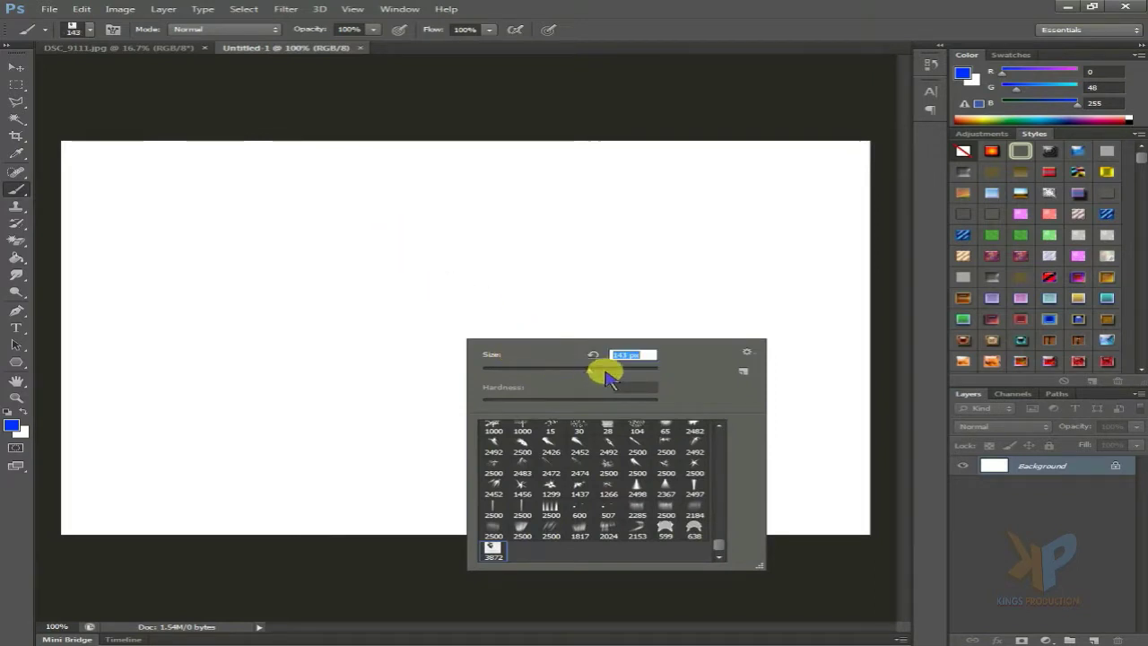
pyautogui.moveTo(604, 368); pyautogui.dragTo(628, 369)
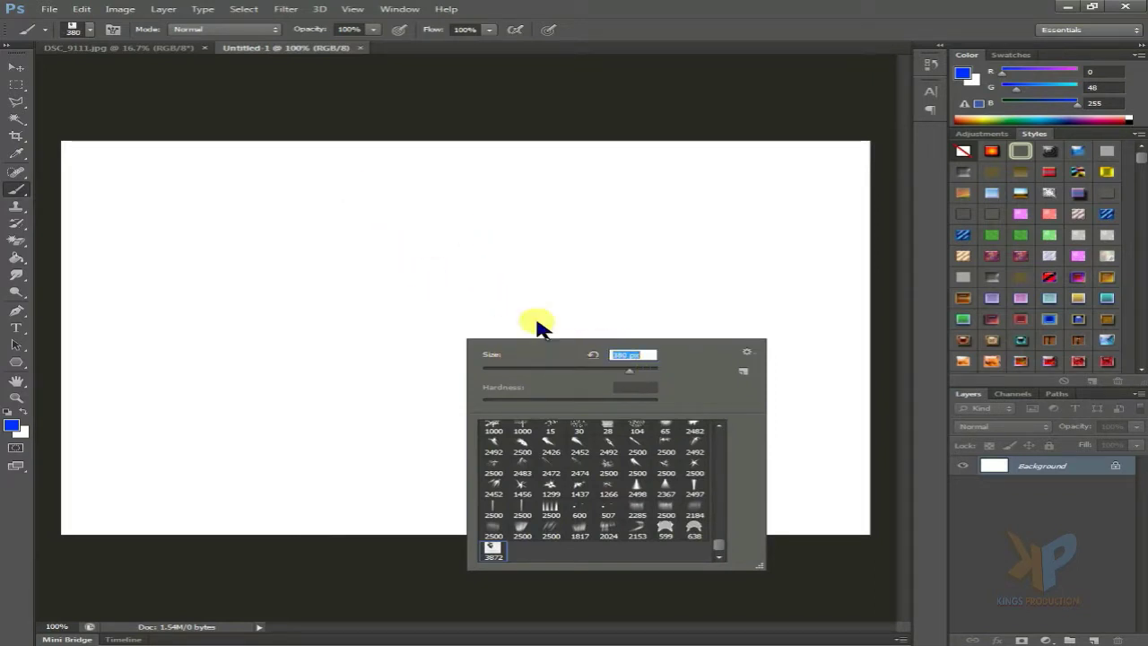
pyautogui.press('Return')
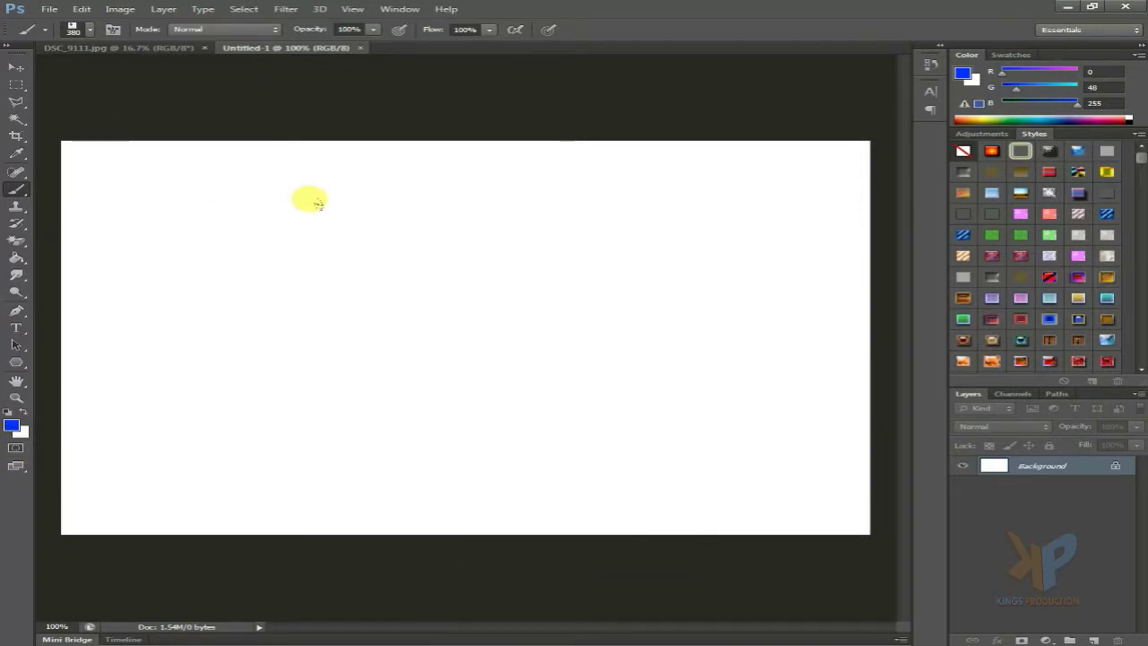
pyautogui.click(312, 199)
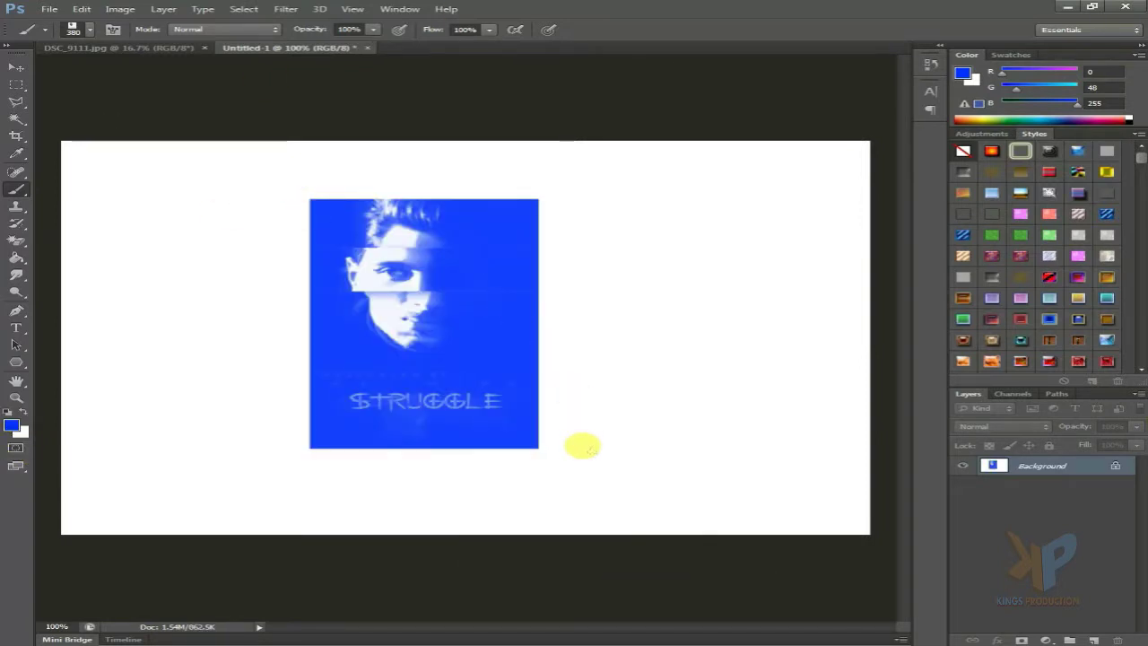
# Undo the blue stamp, set the foreground to black (000000), then stamp and undo again
pyautogui.hotkey('ctrl', 'z')
pyautogui.click(11, 424)
pyautogui.click(646, 531)
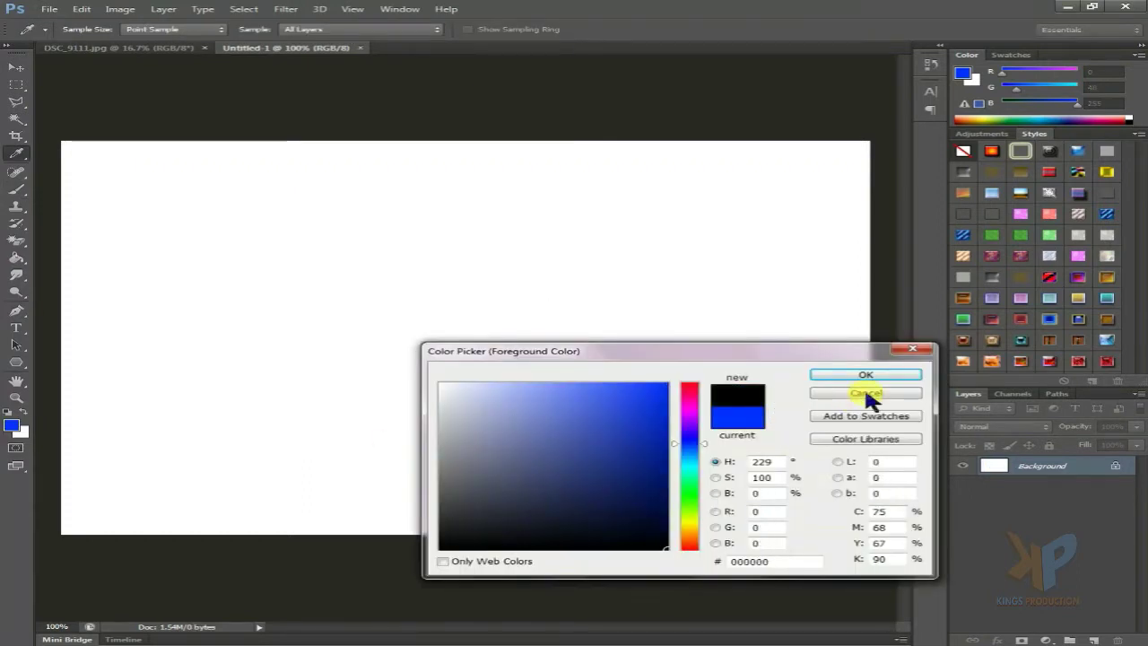
pyautogui.click(865, 374)
pyautogui.click(327, 232)
pyautogui.hotkey('ctrl', 'z')
pyautogui.click(11, 424)
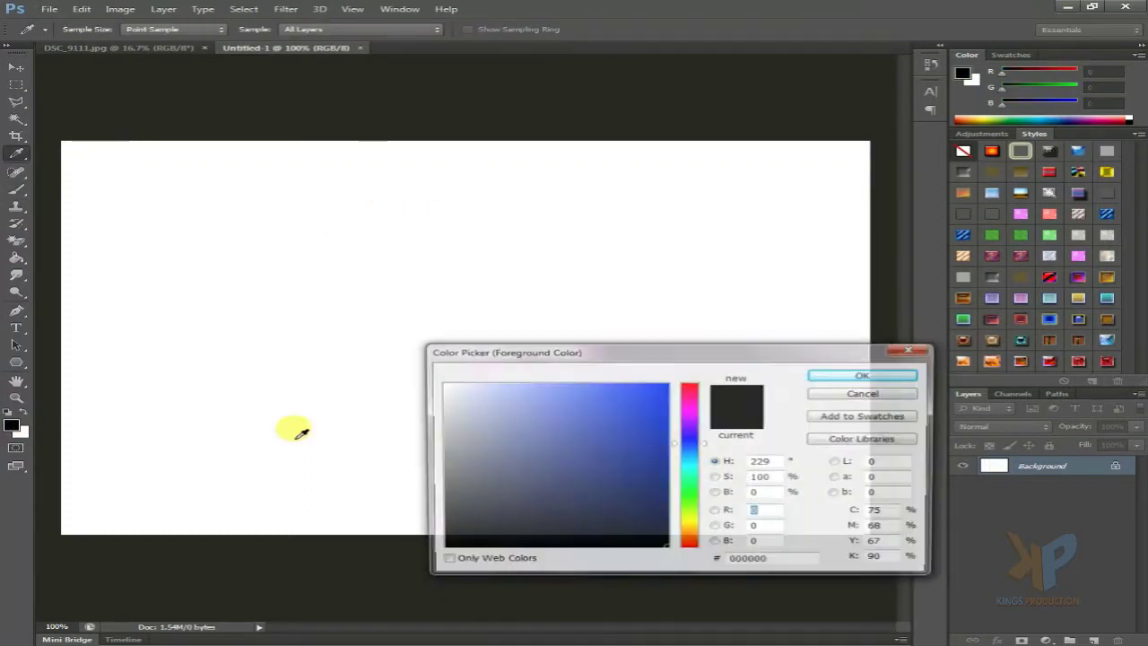
pyautogui.click(866, 374)
pyautogui.click(404, 192)
pyautogui.hotkey('ctrl', 'z')
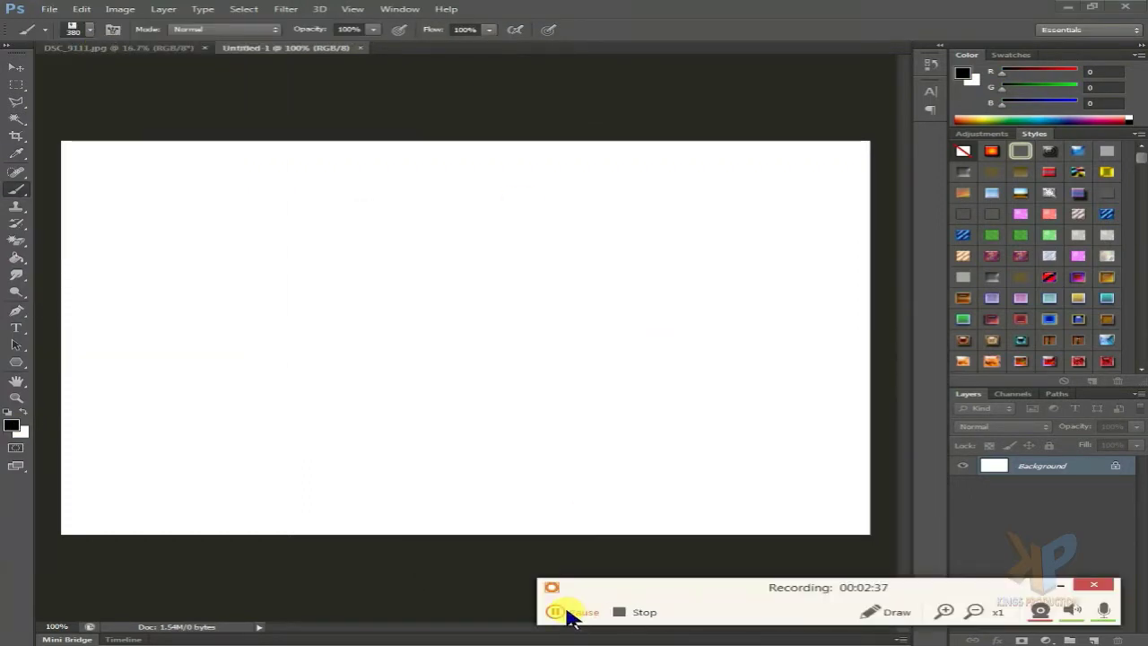